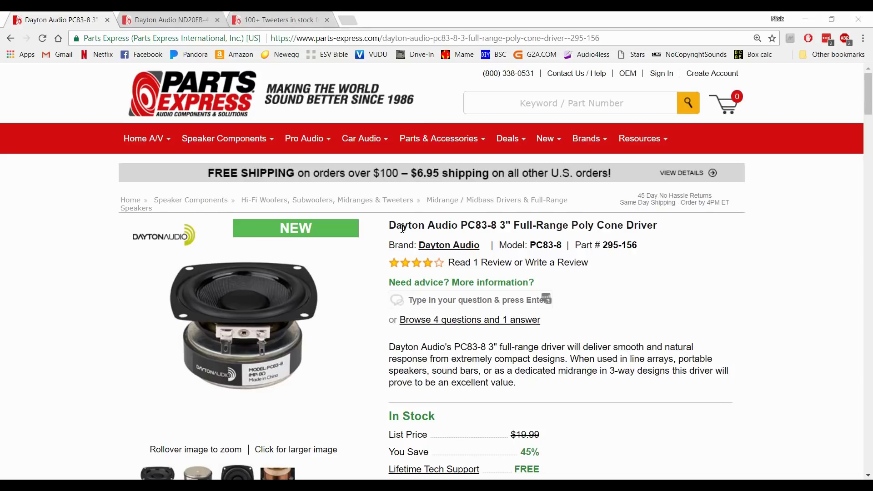
{"action": "left_click_drag", "start_coordinate": [396, 226], "coordinate": [497, 229]}
{"action": "left_click", "coordinate": [495, 228]}
{"action": "left_click", "coordinate": [169, 20]}
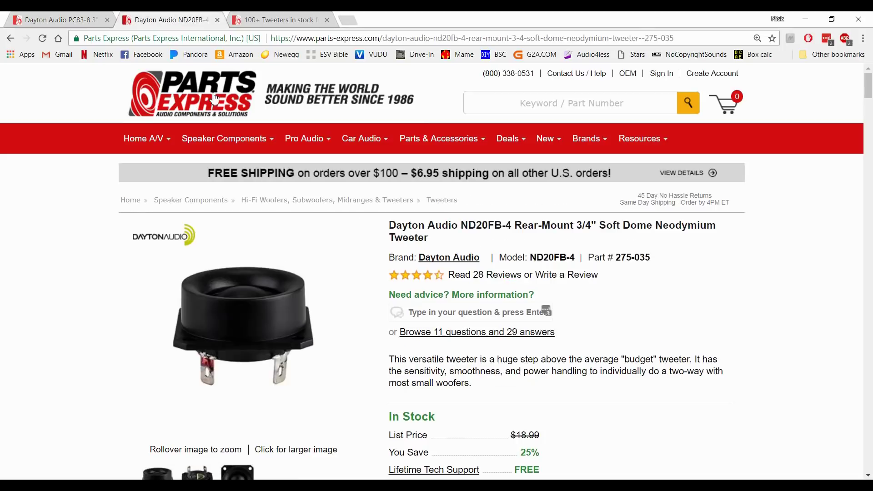
{"action": "left_click_drag", "start_coordinate": [396, 226], "coordinate": [519, 228]}
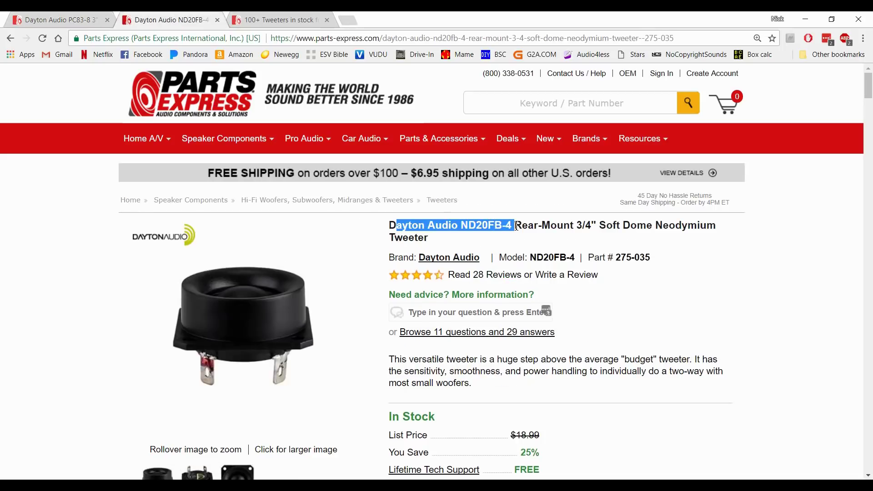
{"action": "left_click", "coordinate": [499, 242]}
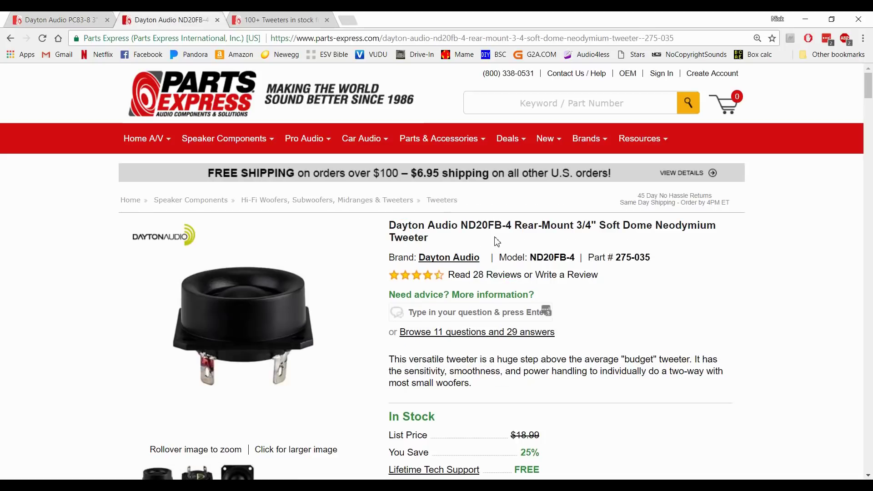
{"action": "left_click", "coordinate": [76, 19]}
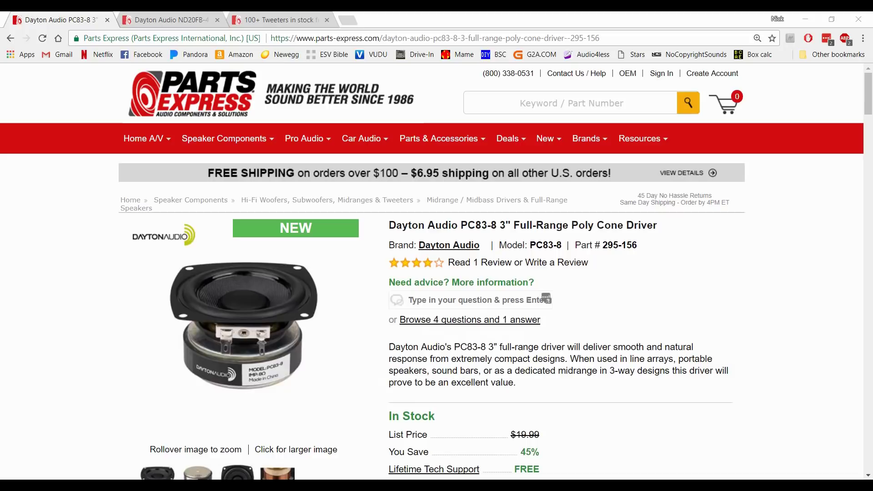
Step: Switch to the Passive Crossover Designer workbook and scroll down to the Woofer Low Pass section
{"action": "key", "text": "alt+Tab"}
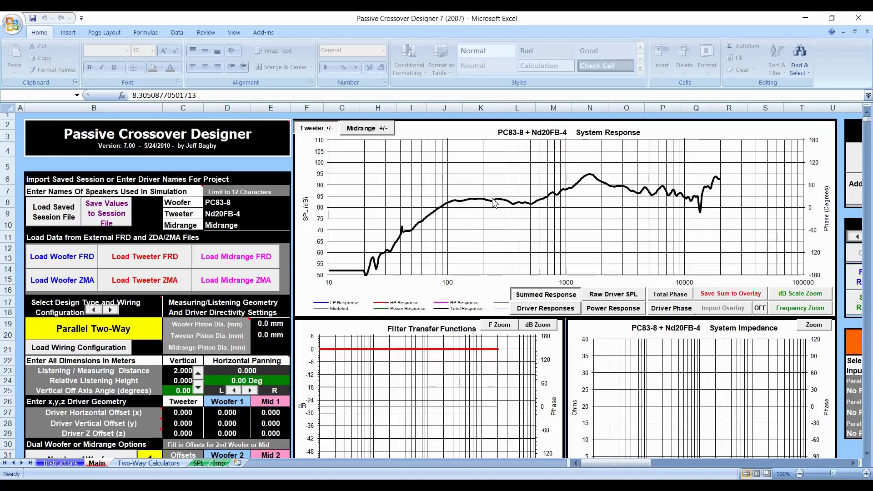
{"action": "scroll", "coordinate": [485, 209], "scroll_direction": "down", "scroll_amount": 9}
{"action": "scroll", "coordinate": [497, 214], "scroll_direction": "down", "scroll_amount": 3}
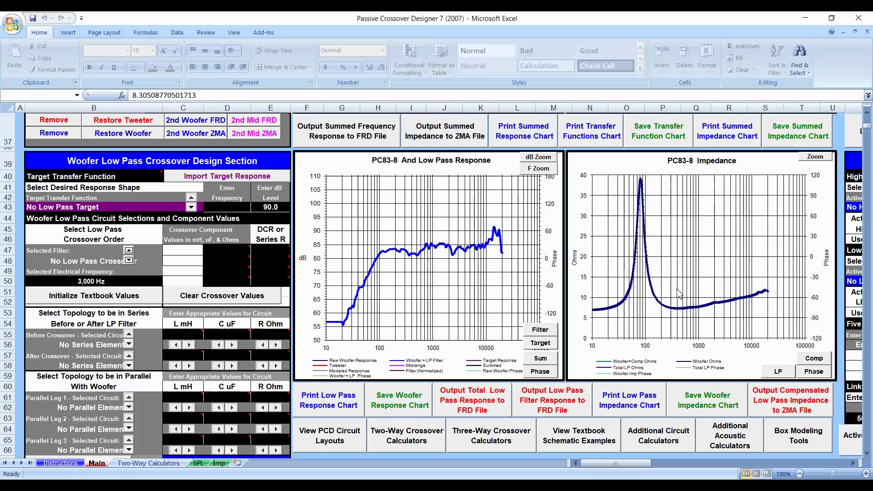
{"action": "scroll", "coordinate": [680, 296], "scroll_direction": "down", "scroll_amount": 3}
{"action": "scroll", "coordinate": [680, 296], "scroll_direction": "down", "scroll_amount": 7}
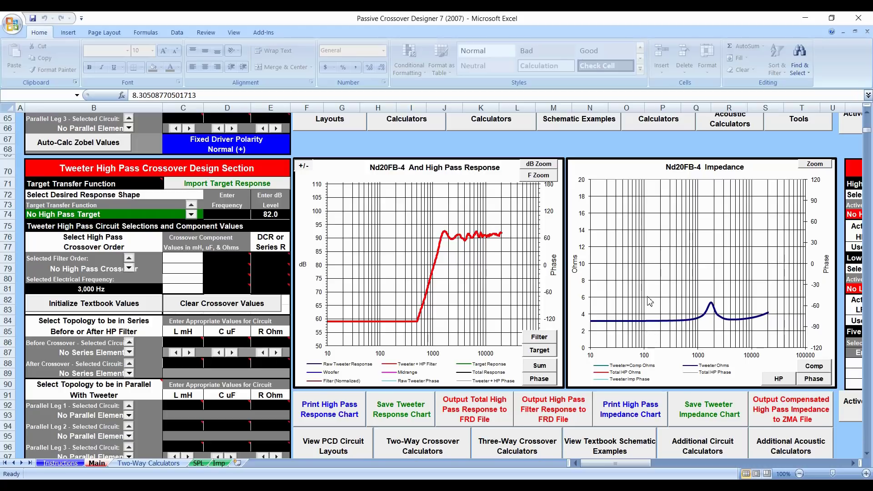
{"action": "scroll", "coordinate": [648, 304], "scroll_direction": "up", "scroll_amount": 3}
{"action": "scroll", "coordinate": [346, 323], "scroll_direction": "up", "scroll_amount": 8}
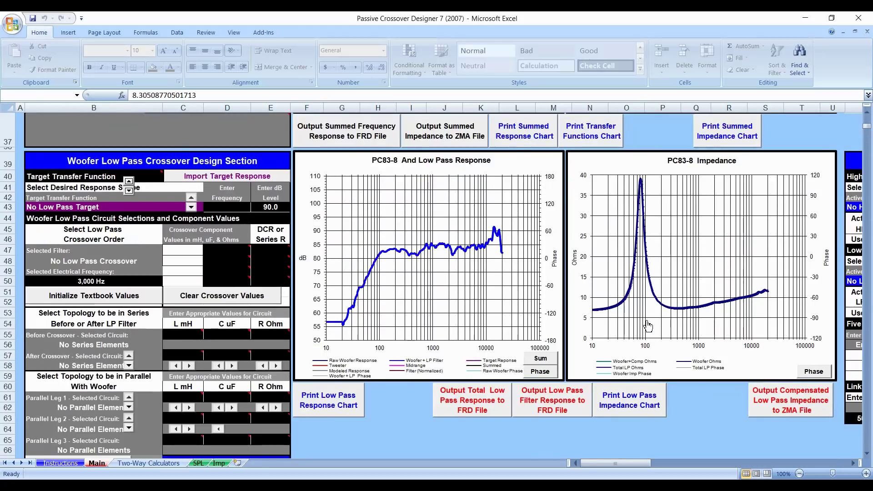
{"action": "scroll", "coordinate": [347, 323], "scroll_direction": "up", "scroll_amount": 5}
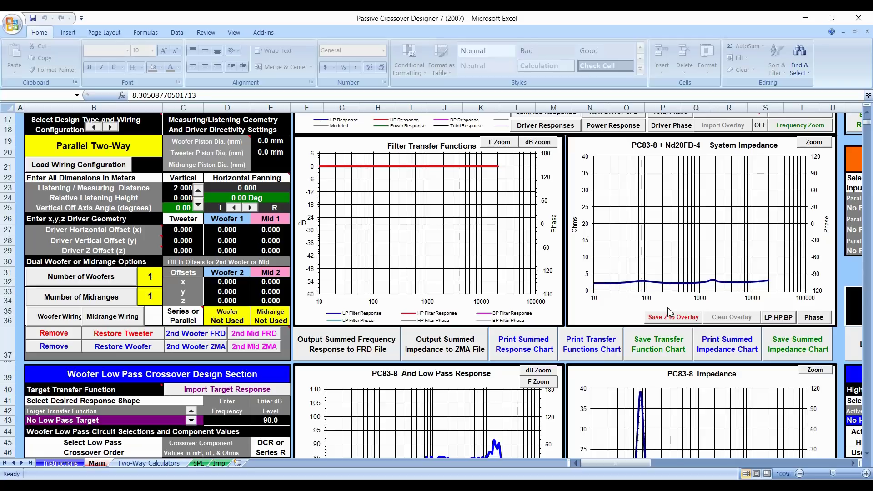
Step: Set the woofer low-pass filter to Second Order Parallel
{"action": "scroll", "coordinate": [129, 272], "scroll_direction": "down", "scroll_amount": 7}
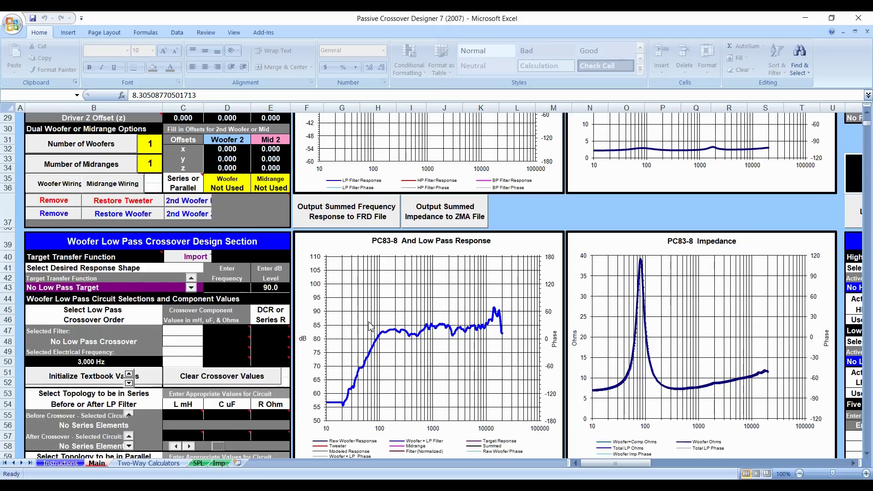
{"action": "left_click", "coordinate": [128, 250]}
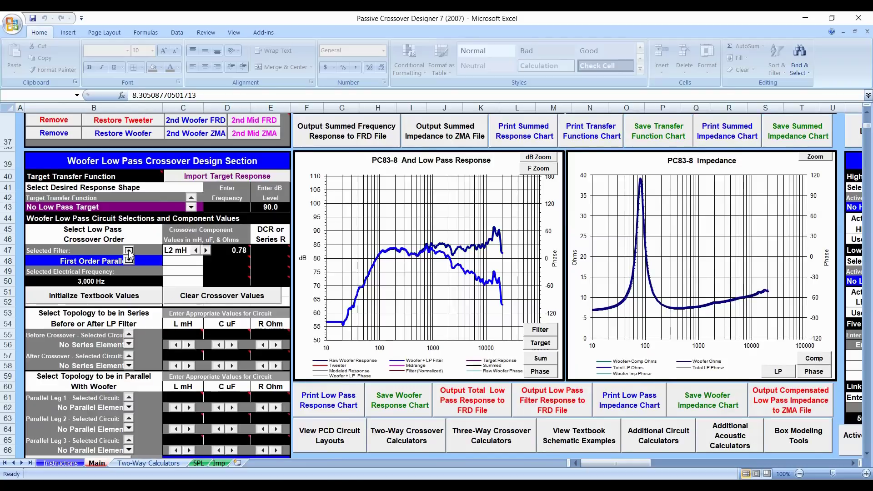
{"action": "left_click", "coordinate": [129, 251]}
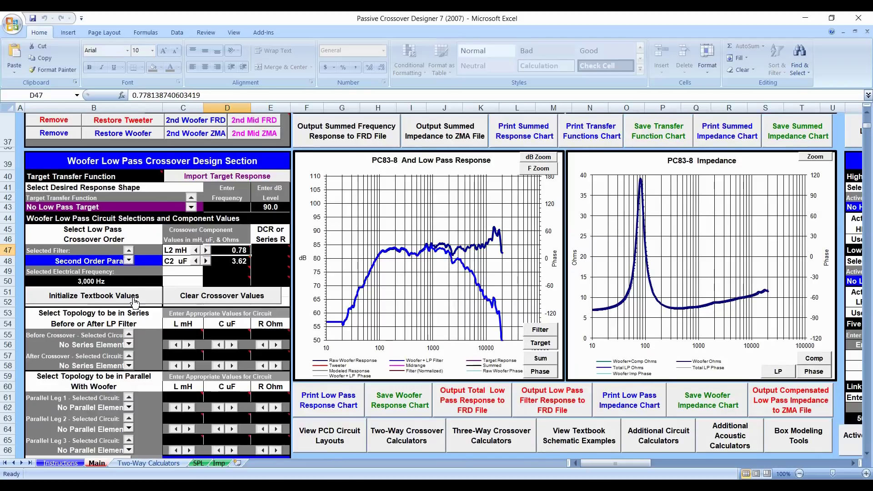
Step: Set the tweeter high-pass to Second Order Parallel and initialize its textbook component values
{"action": "scroll", "coordinate": [132, 304], "scroll_direction": "down", "scroll_amount": 5}
{"action": "scroll", "coordinate": [133, 304], "scroll_direction": "down", "scroll_amount": 3}
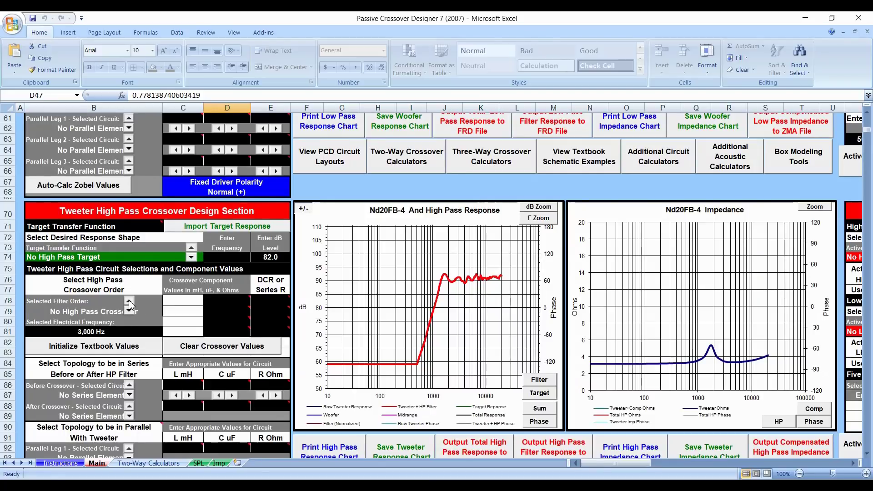
{"action": "left_click", "coordinate": [130, 307]}
{"action": "left_click", "coordinate": [130, 307]}
{"action": "left_click", "coordinate": [128, 343]}
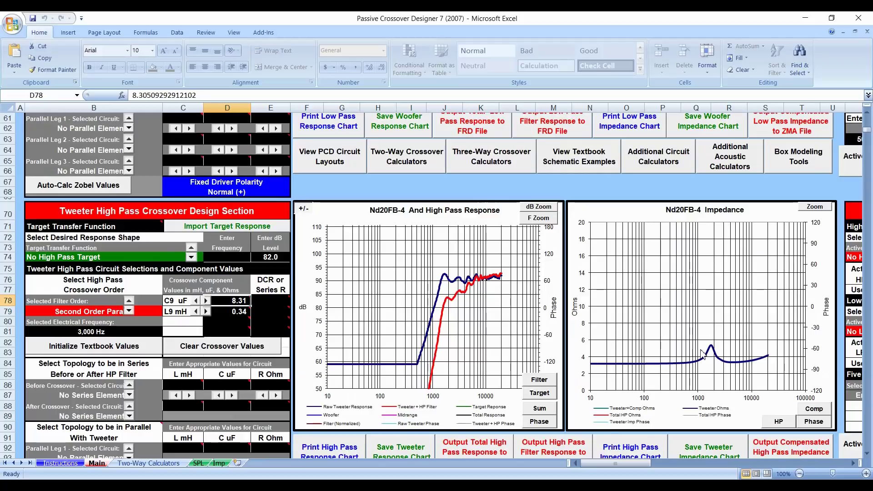
{"action": "scroll", "coordinate": [698, 346], "scroll_direction": "up", "scroll_amount": 5}
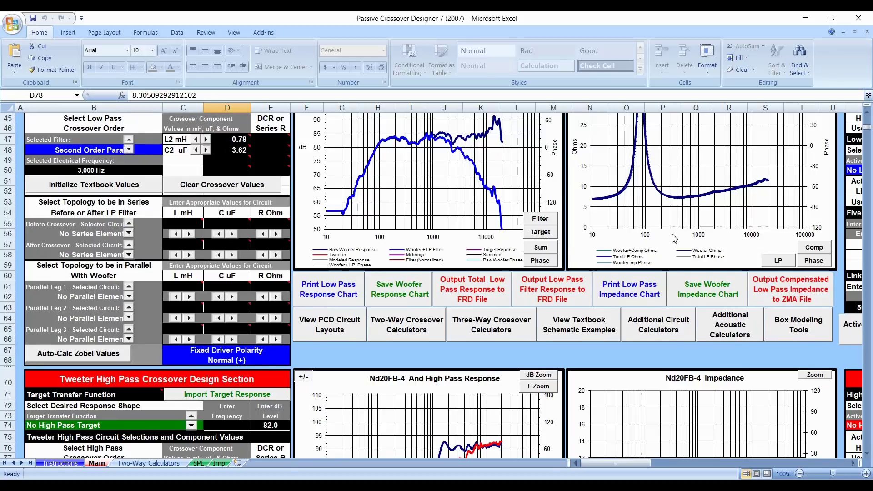
Step: Overlay the low-pass and high-pass impedance curves on the System Impedance chart via LP,HP,BP
{"action": "scroll", "coordinate": [674, 239], "scroll_direction": "up", "scroll_amount": 8}
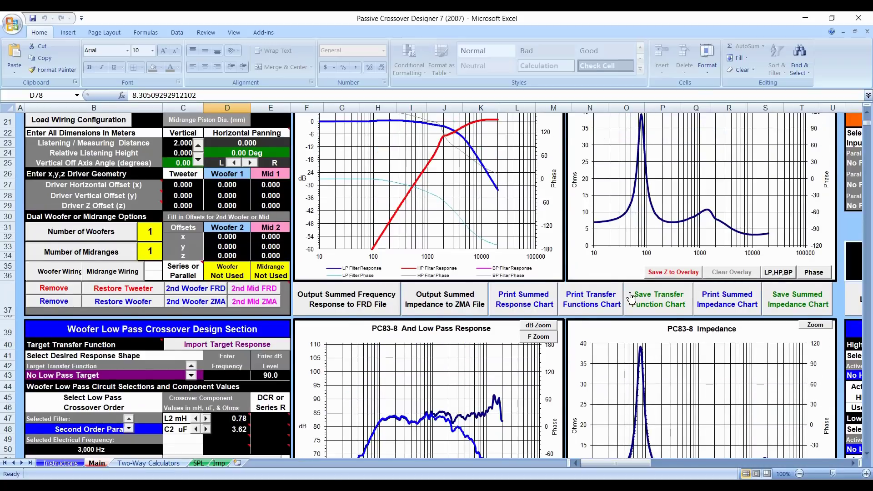
{"action": "scroll", "coordinate": [632, 299], "scroll_direction": "up", "scroll_amount": 1}
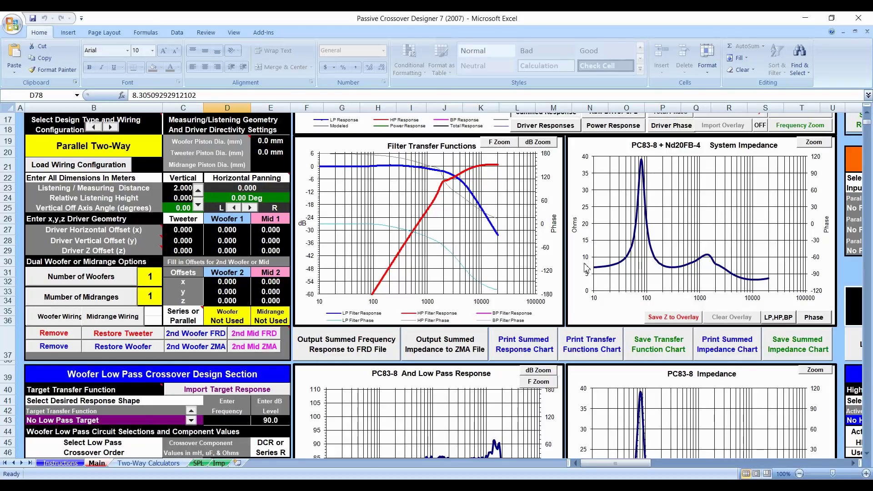
{"action": "scroll", "coordinate": [608, 274], "scroll_direction": "down", "scroll_amount": 4}
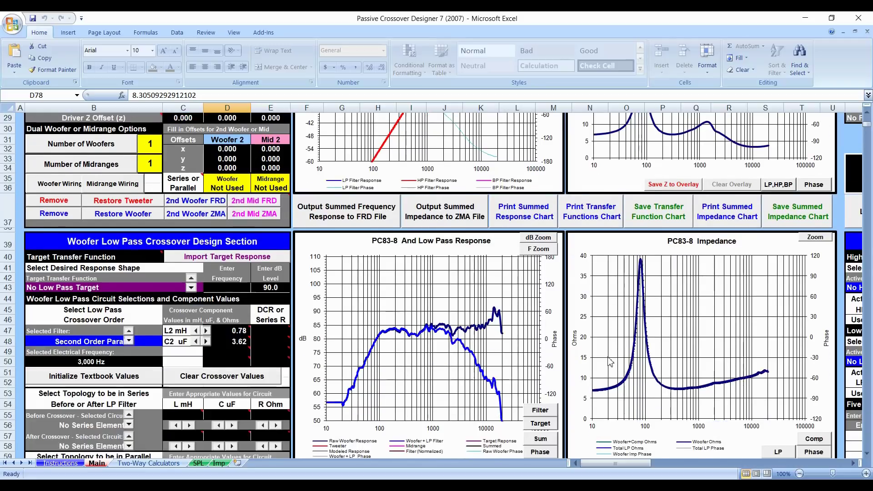
{"action": "scroll", "coordinate": [641, 295], "scroll_direction": "up", "scroll_amount": 4}
{"action": "scroll", "coordinate": [642, 300], "scroll_direction": "down", "scroll_amount": 4}
{"action": "scroll", "coordinate": [654, 333], "scroll_direction": "up", "scroll_amount": 4}
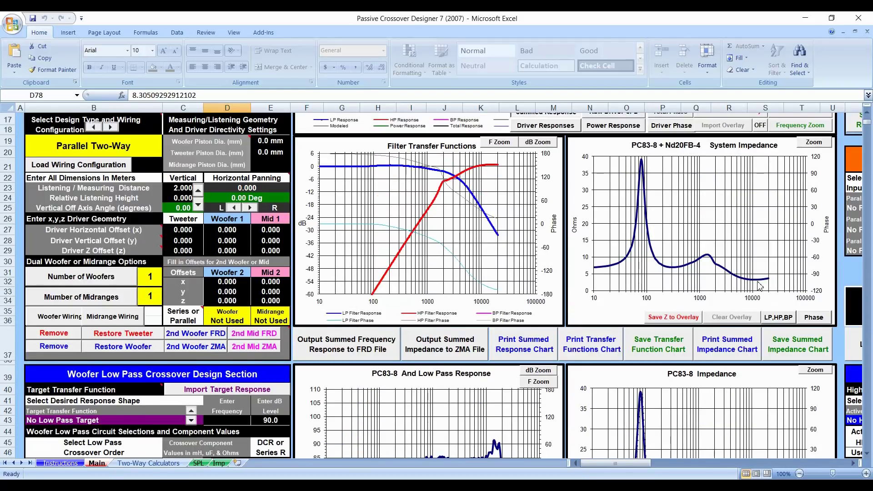
{"action": "scroll", "coordinate": [760, 286], "scroll_direction": "down", "scroll_amount": 5}
{"action": "scroll", "coordinate": [763, 286], "scroll_direction": "down", "scroll_amount": 12}
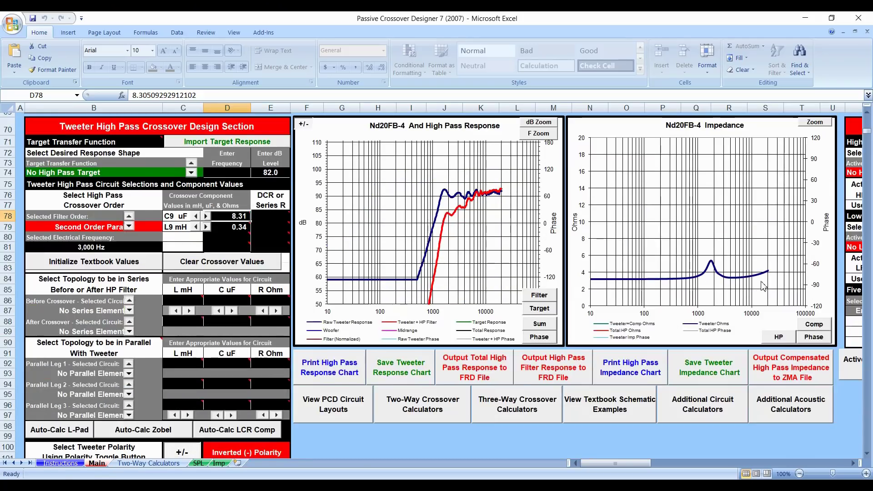
{"action": "scroll", "coordinate": [671, 291], "scroll_direction": "up", "scroll_amount": 12}
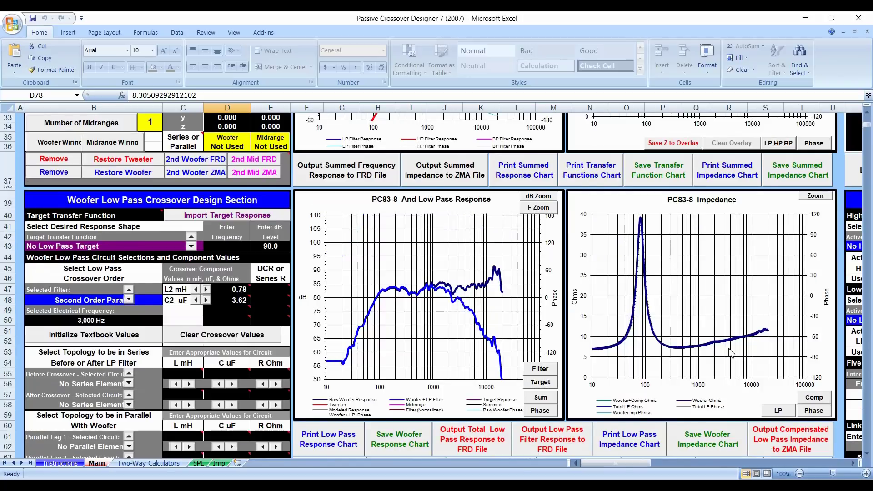
{"action": "scroll", "coordinate": [777, 353], "scroll_direction": "up", "scroll_amount": 5}
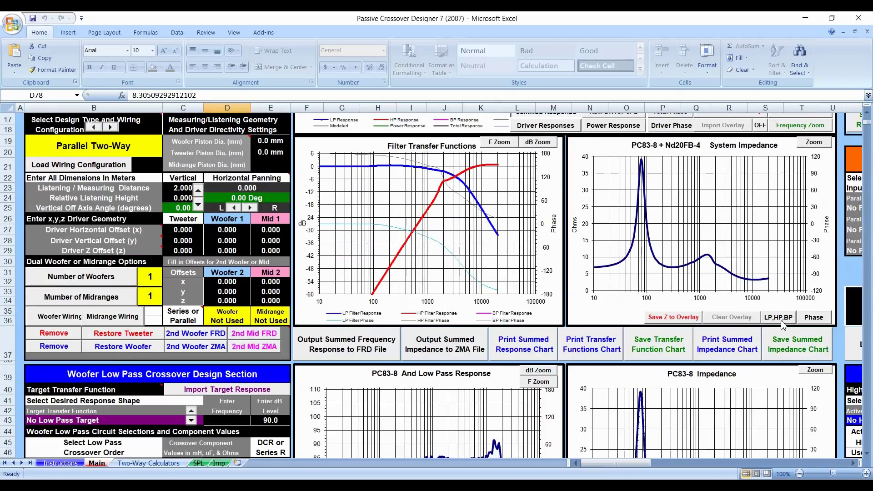
{"action": "left_click", "coordinate": [782, 320]}
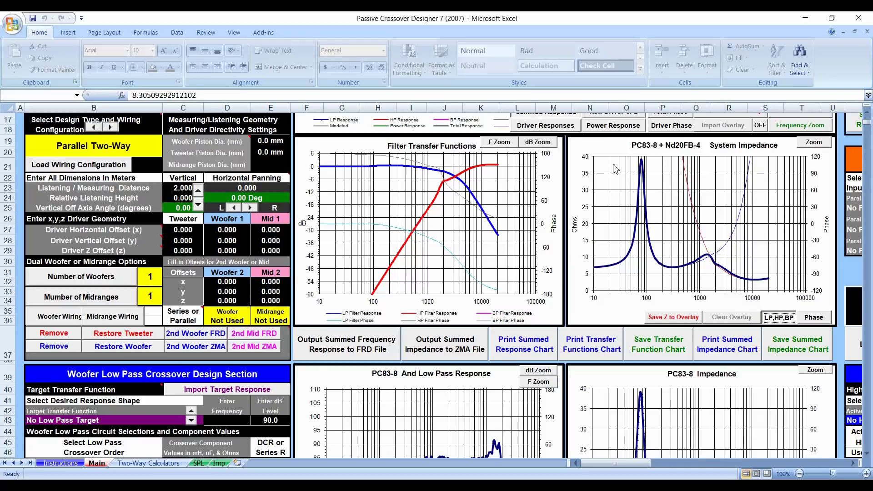
{"action": "scroll", "coordinate": [615, 168], "scroll_direction": "up", "scroll_amount": 5}
Step: Add the blue woofer and red tweeter curves to the System Response chart with Driver Responses
{"action": "left_click", "coordinate": [568, 311]}
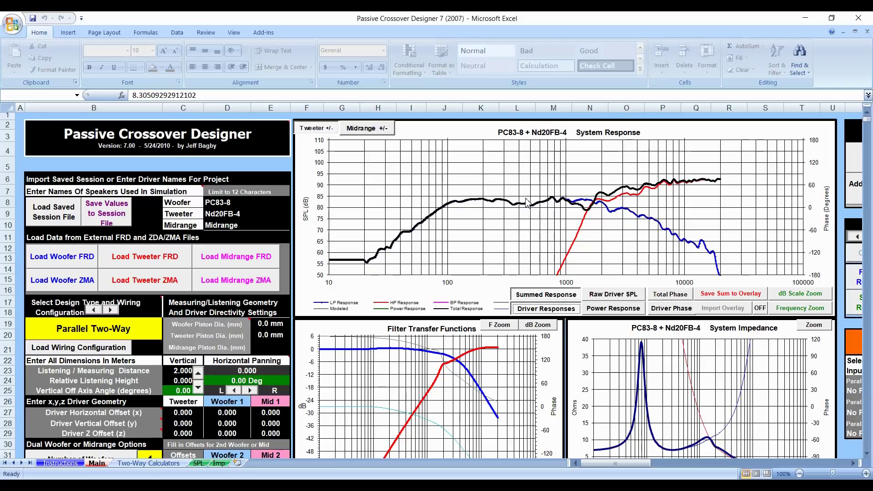
{"action": "scroll", "coordinate": [528, 200], "scroll_direction": "down", "scroll_amount": 1}
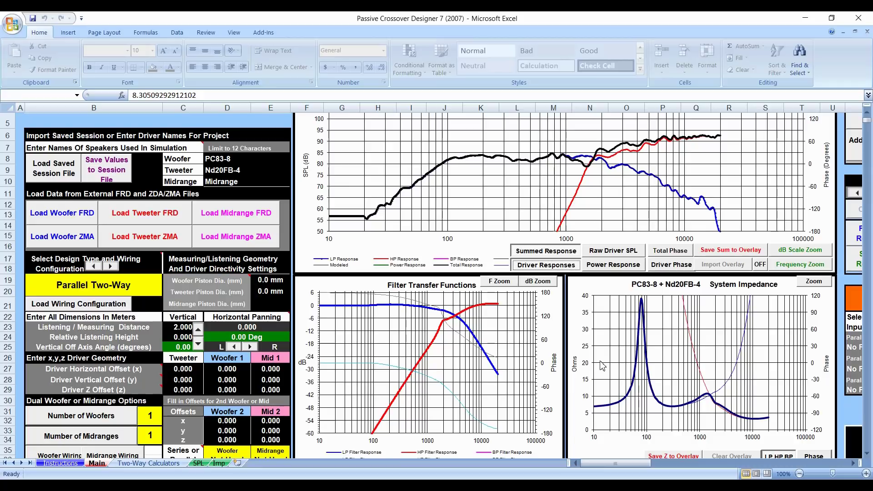
{"action": "left_click", "coordinate": [214, 162]}
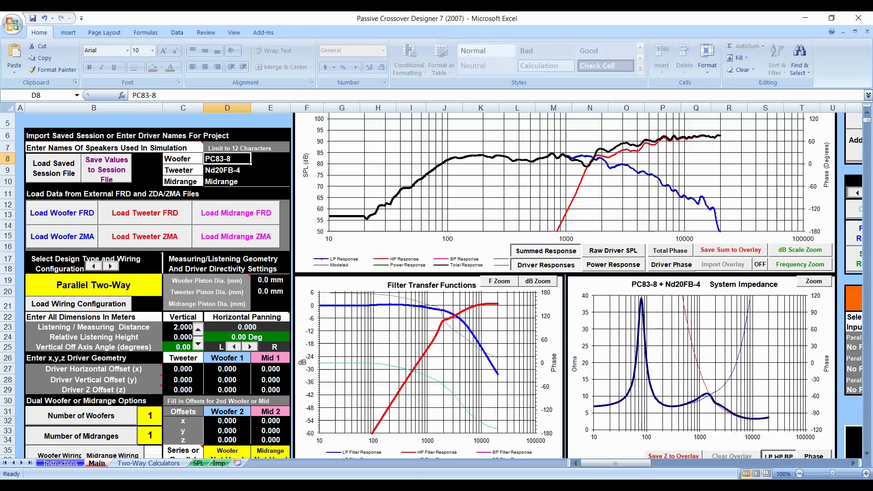
Step: In Chrome, highlight the ND20FB-4 tweeter's 15 Watts power handling rating
{"action": "key", "text": "alt+Tab"}
{"action": "left_click", "coordinate": [196, 20]}
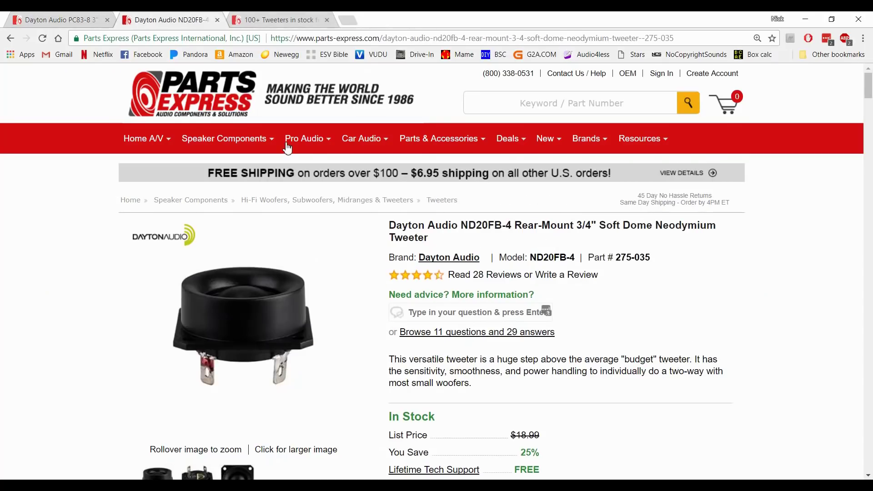
{"action": "scroll", "coordinate": [287, 148], "scroll_direction": "down", "scroll_amount": 20}
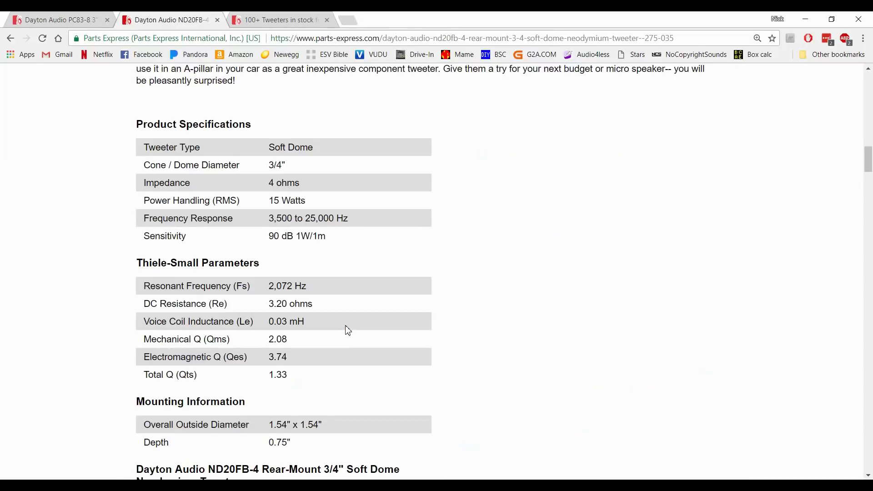
{"action": "left_click_drag", "start_coordinate": [318, 205], "coordinate": [267, 201]}
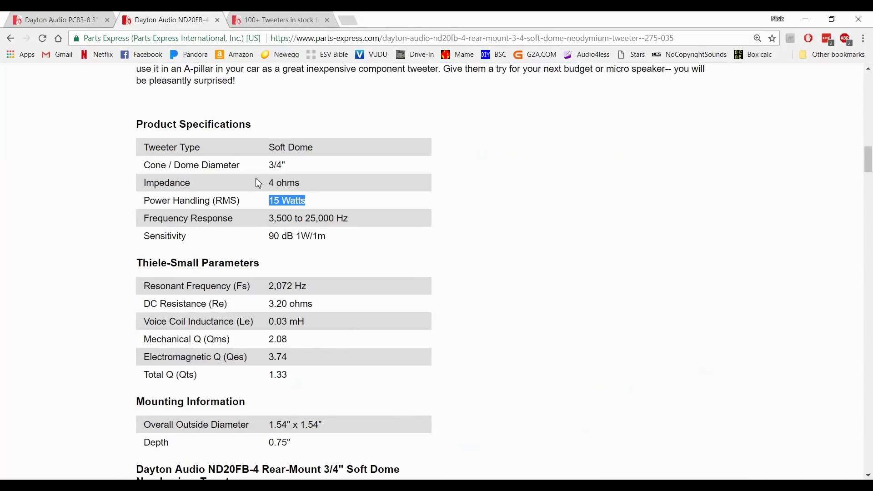
Step: Highlight the PC83-8 woofer's 30 Watts power handling rating on its product page
{"action": "key", "text": "ctrl+shift+Tab"}
{"action": "scroll", "coordinate": [332, 273], "scroll_direction": "down", "scroll_amount": 20}
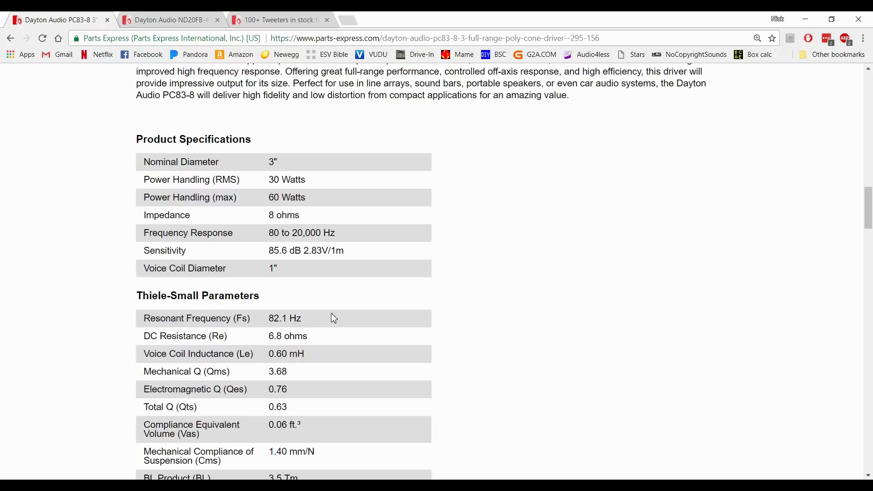
{"action": "scroll", "coordinate": [334, 318], "scroll_direction": "down", "scroll_amount": 3}
{"action": "left_click_drag", "start_coordinate": [320, 111], "coordinate": [265, 112]}
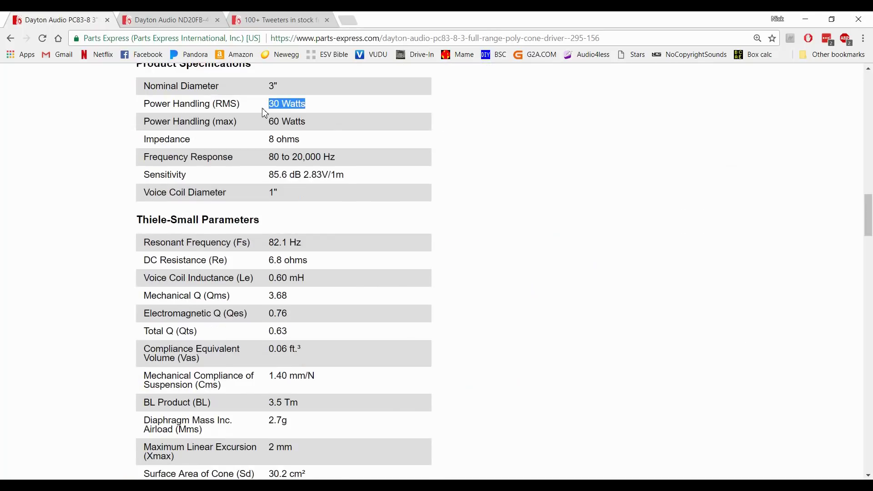
{"action": "scroll", "coordinate": [265, 113], "scroll_direction": "up", "scroll_amount": 20}
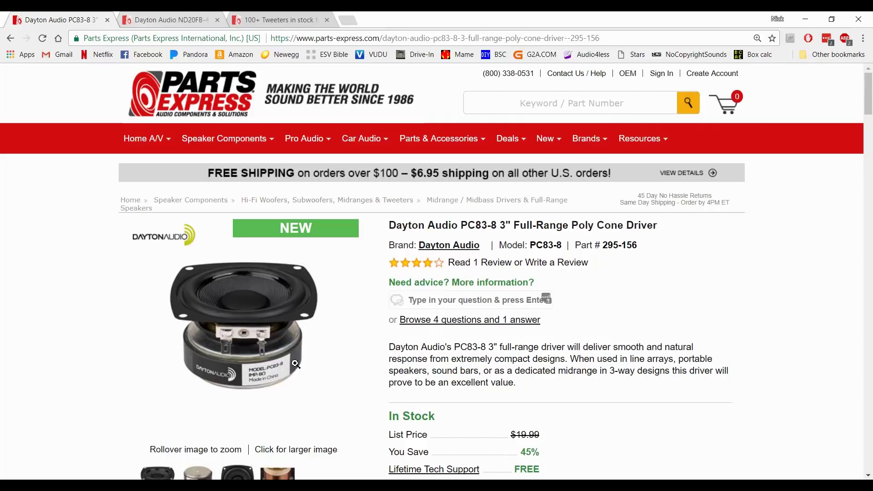
Step: Return from Chrome to the Passive Crossover Designer workbook in Excel
{"action": "key", "text": "alt+Tab"}
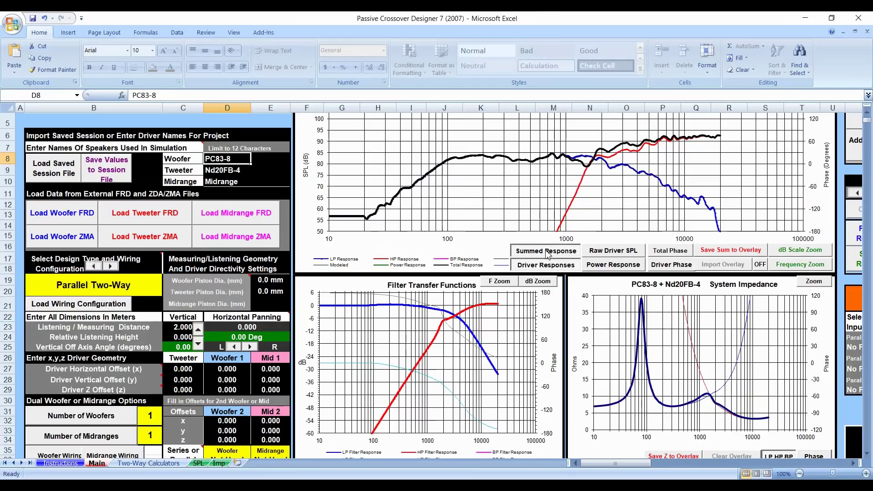